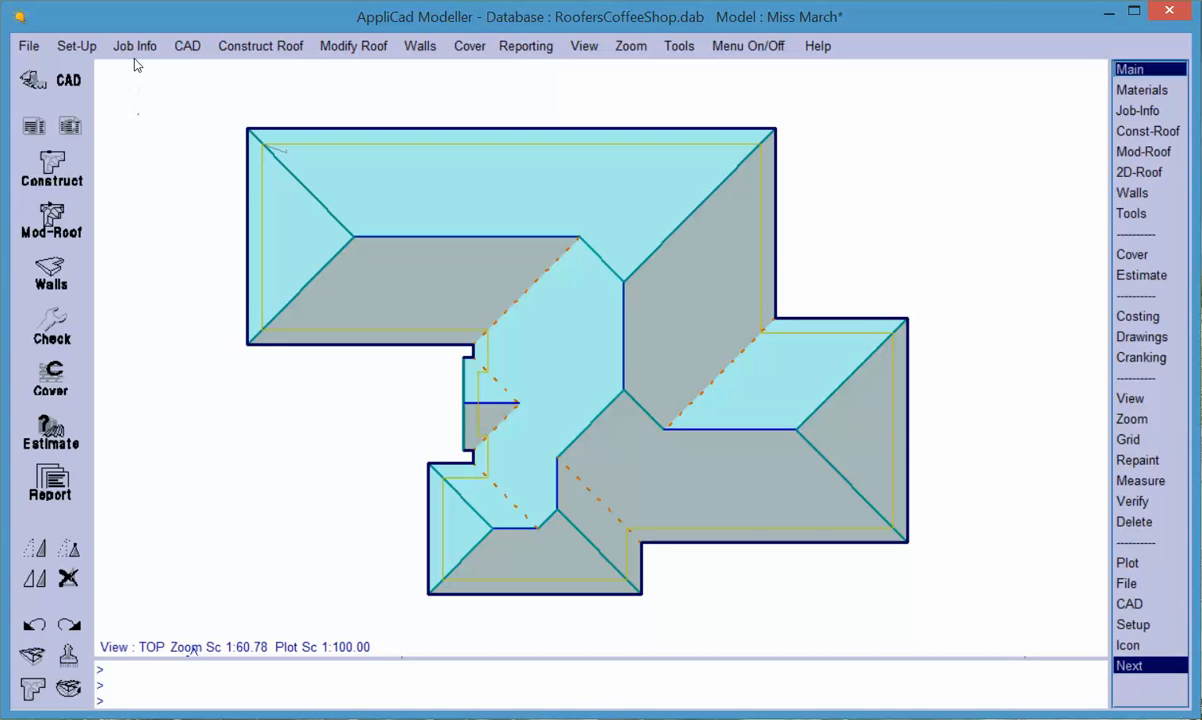
# Step: In Job Details, clear job number 1256, enter quote number 2369 and keep delivery area Area 10
pyautogui.click(34, 126)
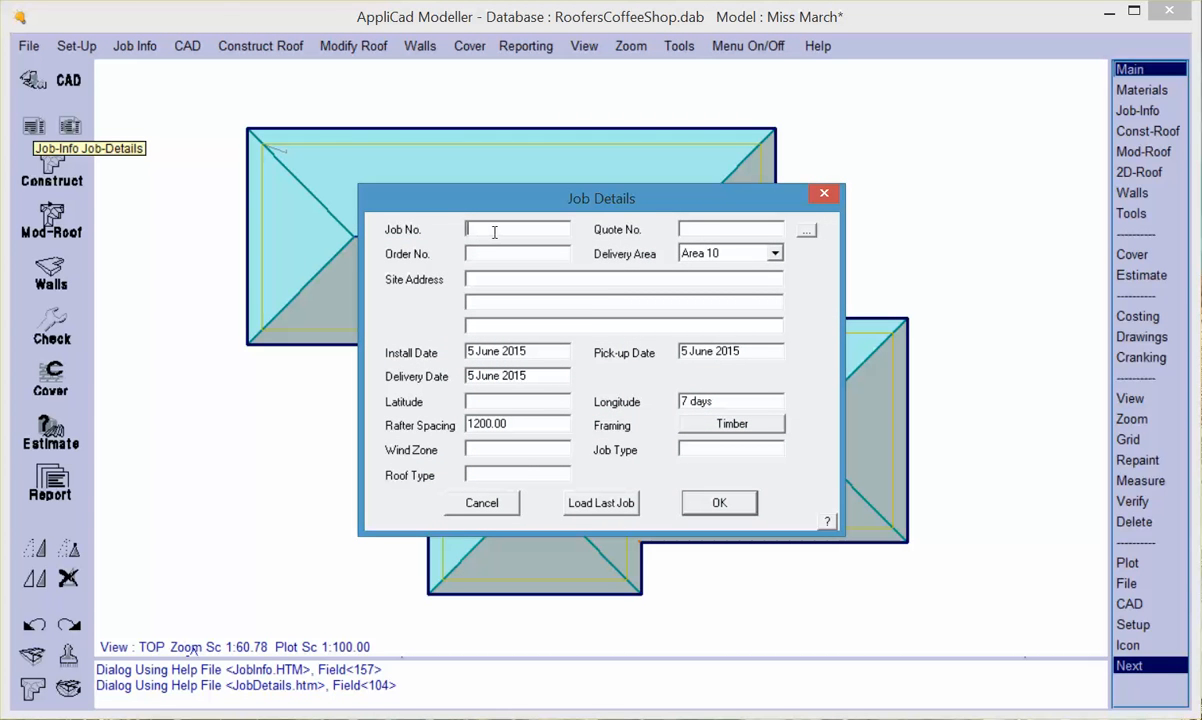
pyautogui.write('1256')
pyautogui.moveTo(500, 230); pyautogui.dragTo(408, 230)
pyautogui.press('Delete')
pyautogui.click(701, 223)
pyautogui.write('2369')
pyautogui.click(776, 255)
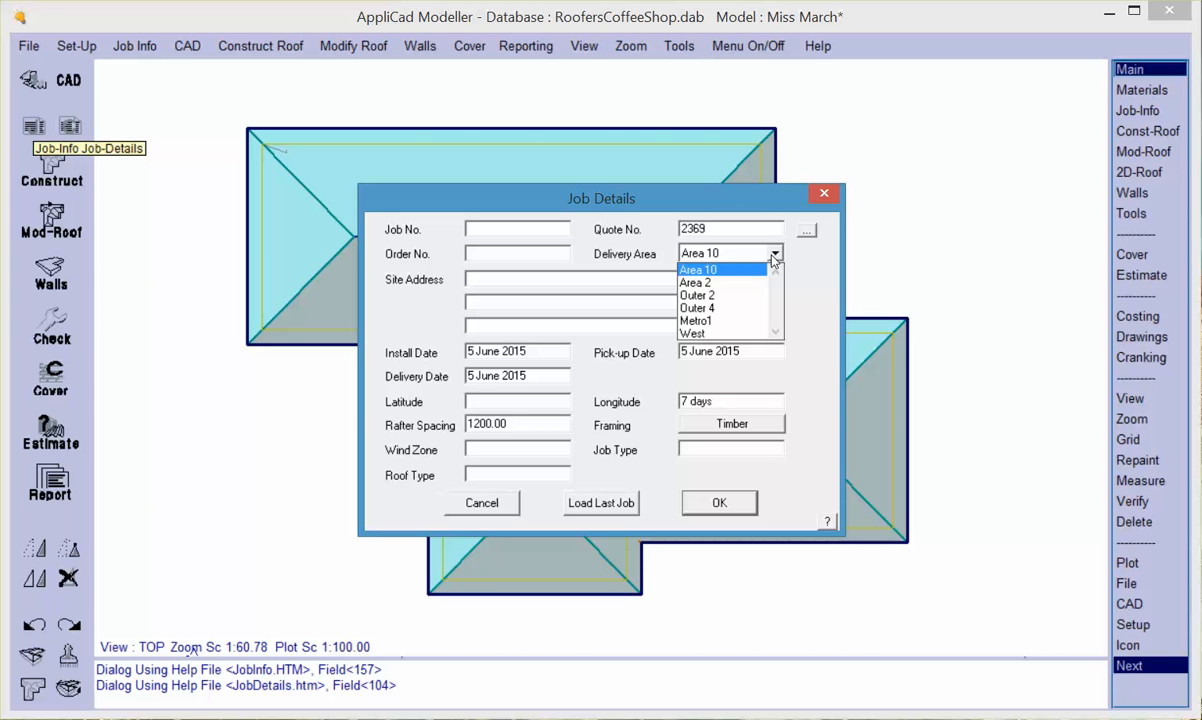
pyautogui.click(776, 255)
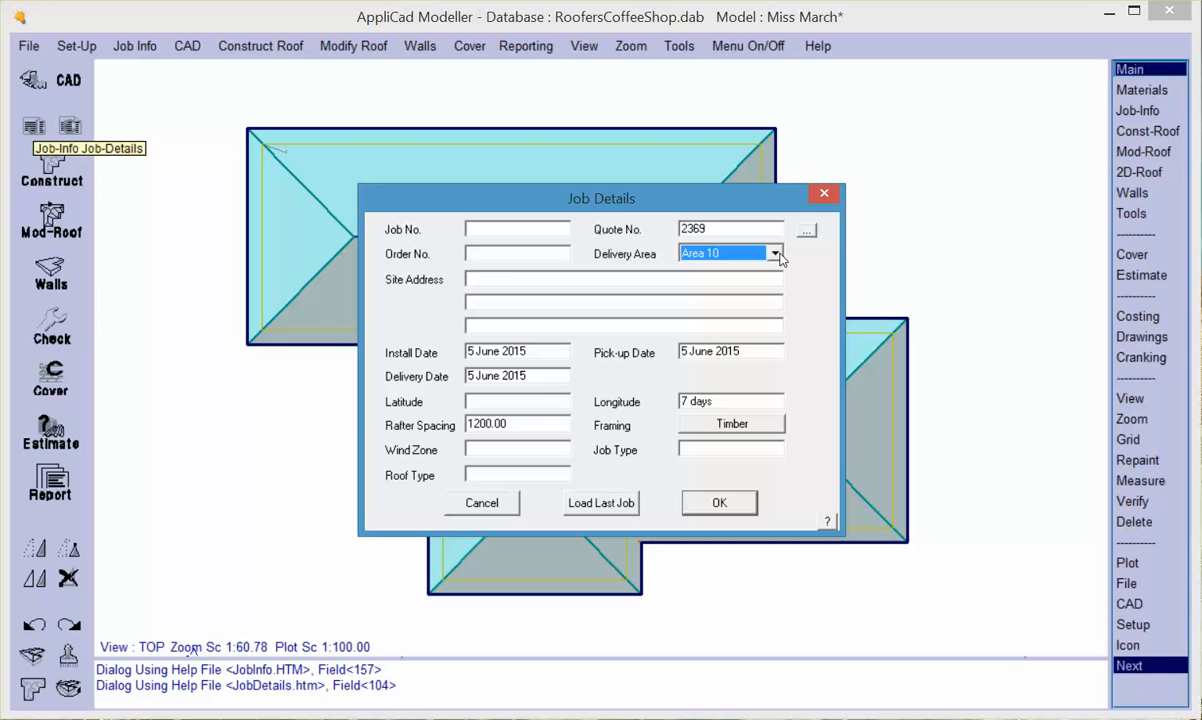
pyautogui.click(525, 279)
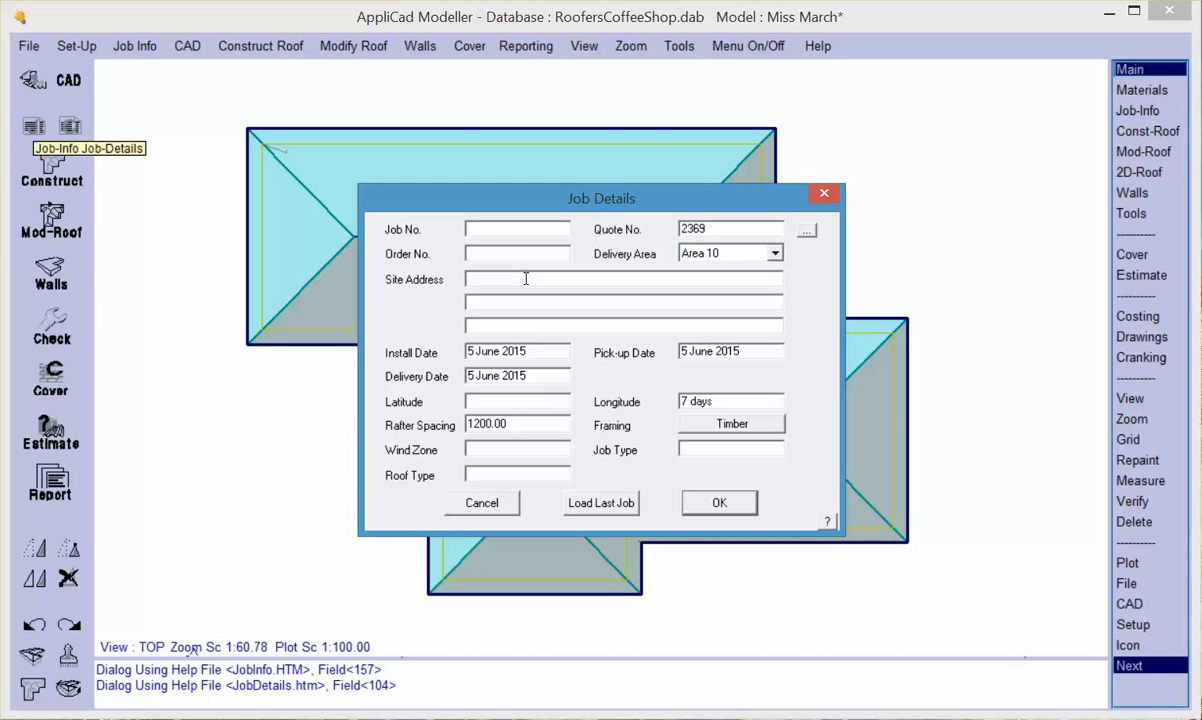
# Step: Enter '34 High Street' as the site address
pyautogui.write('34 High Strett')
# Step: Set the install and pick-up dates to 15 June and the delivery date to 14 June 2015
pyautogui.moveTo(539, 352); pyautogui.dragTo(383, 353)
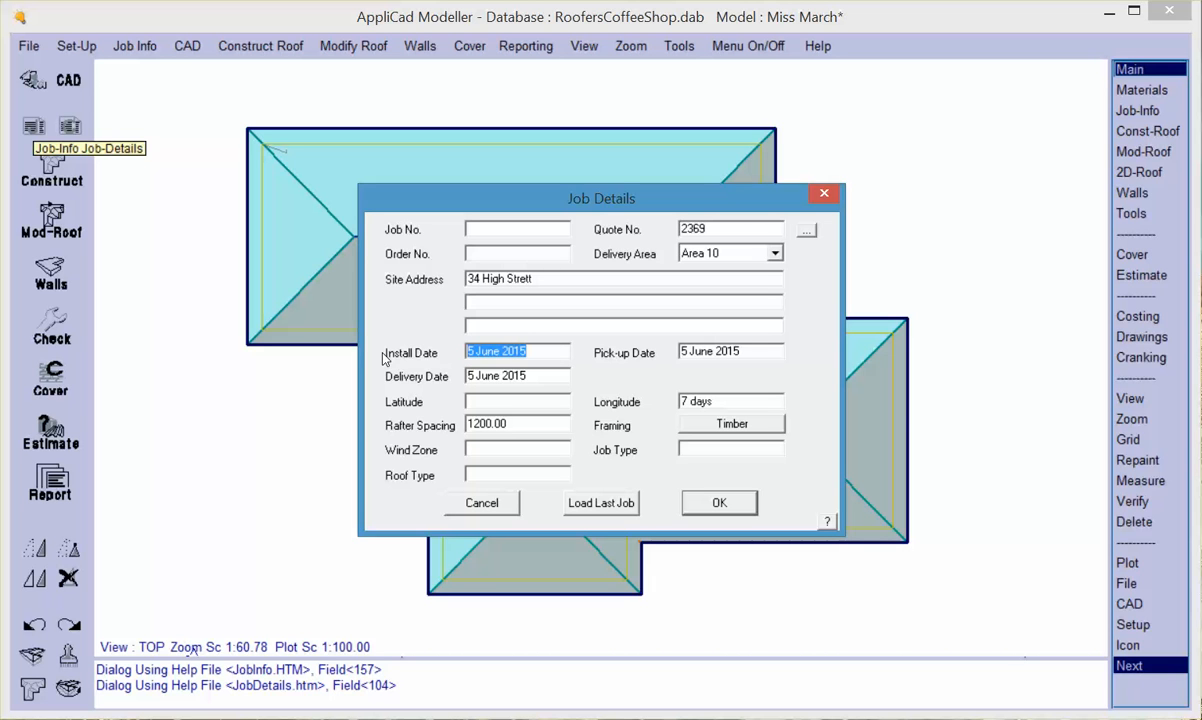
pyautogui.write('15 Jun')
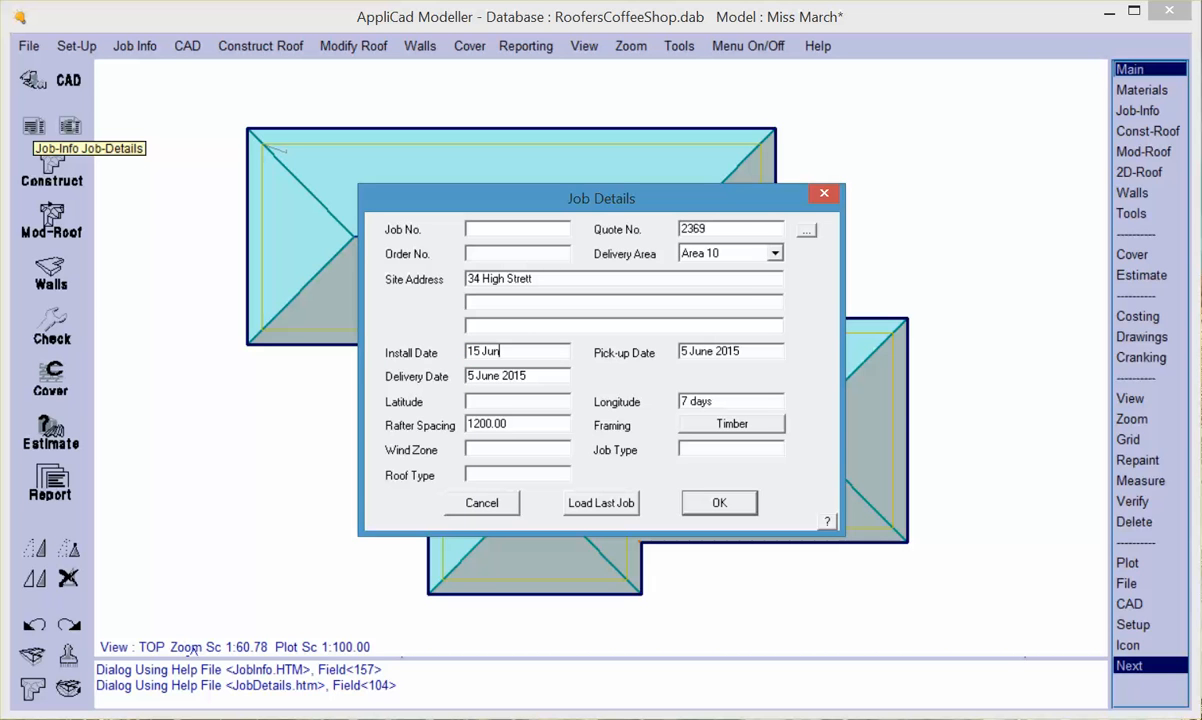
pyautogui.write('e')
pyautogui.press('BackSpace')
pyautogui.write('e 15')
pyautogui.doubleClick(683, 352)
pyautogui.write('15')
pyautogui.click(471, 375)
pyautogui.press('BackSpace')
pyautogui.write('14')
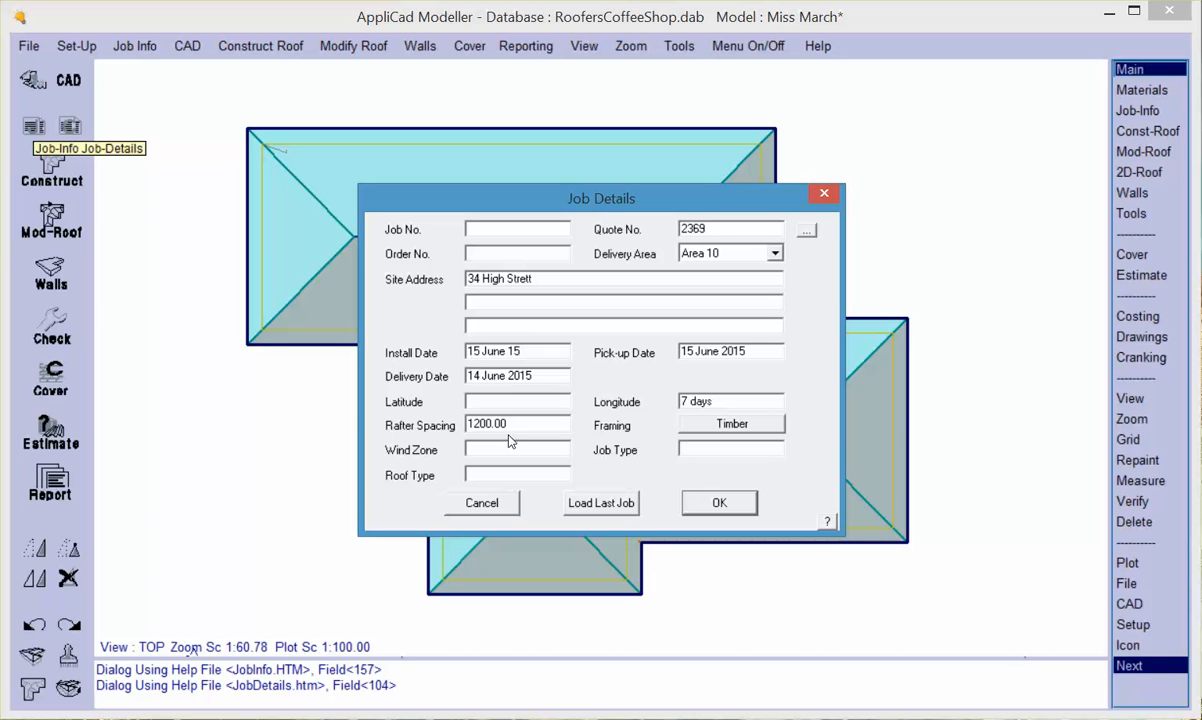
pyautogui.moveTo(522, 426); pyautogui.dragTo(402, 429)
# Step: Change rafter spacing to 900 and keep the framing as Timber
pyautogui.write('900')
pyautogui.doubleClick(495, 425)
pyautogui.click(730, 424)
pyautogui.click(730, 424)
# Step: Correct the street spelling and add 'Ashburton 3245' as the third site address line
pyautogui.press('BackSpace')
pyautogui.write('t')
pyautogui.click(711, 506)
pyautogui.click(483, 326)
pyautogui.write('Ashburton 3245')
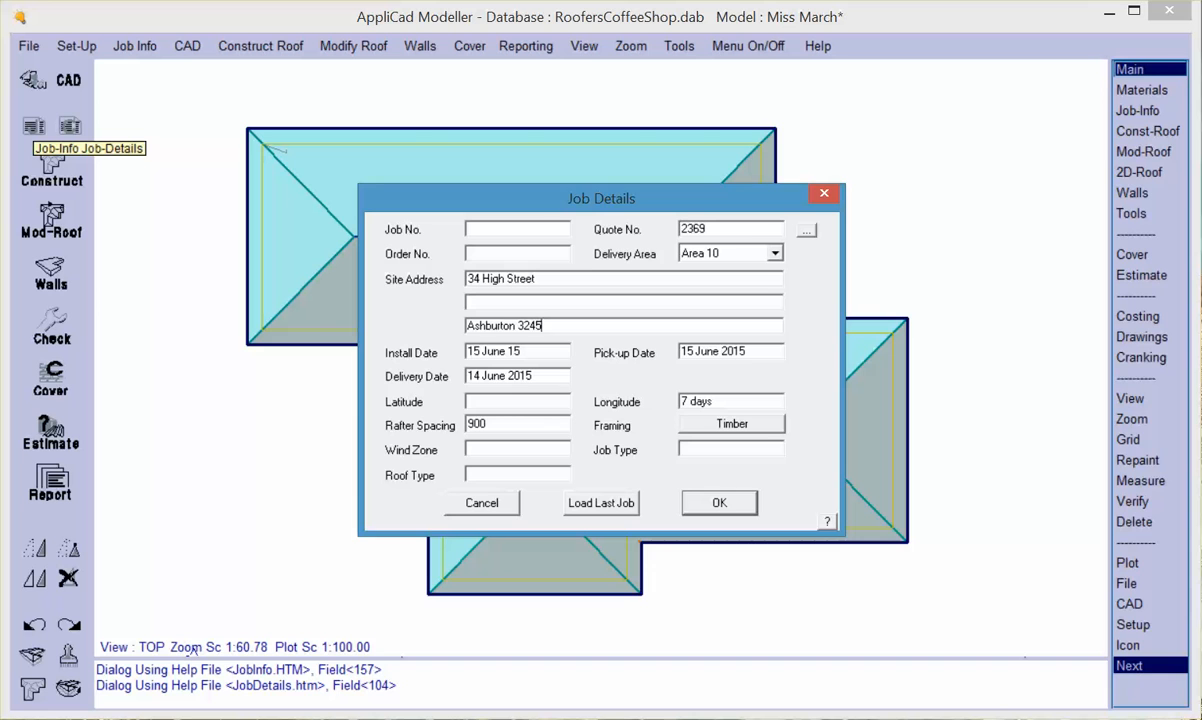
# Step: Confirm the job details, then load a customer from the 241-record list, showing a 2.00% discount
pyautogui.click(719, 503)
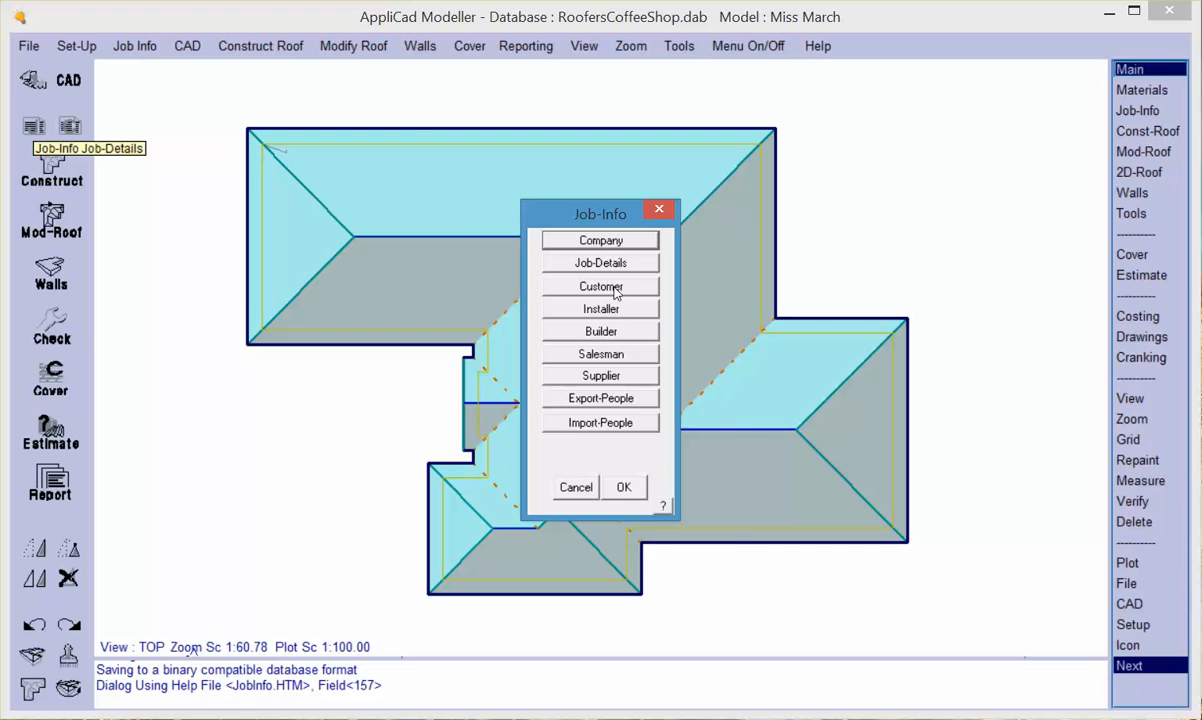
pyautogui.click(582, 285)
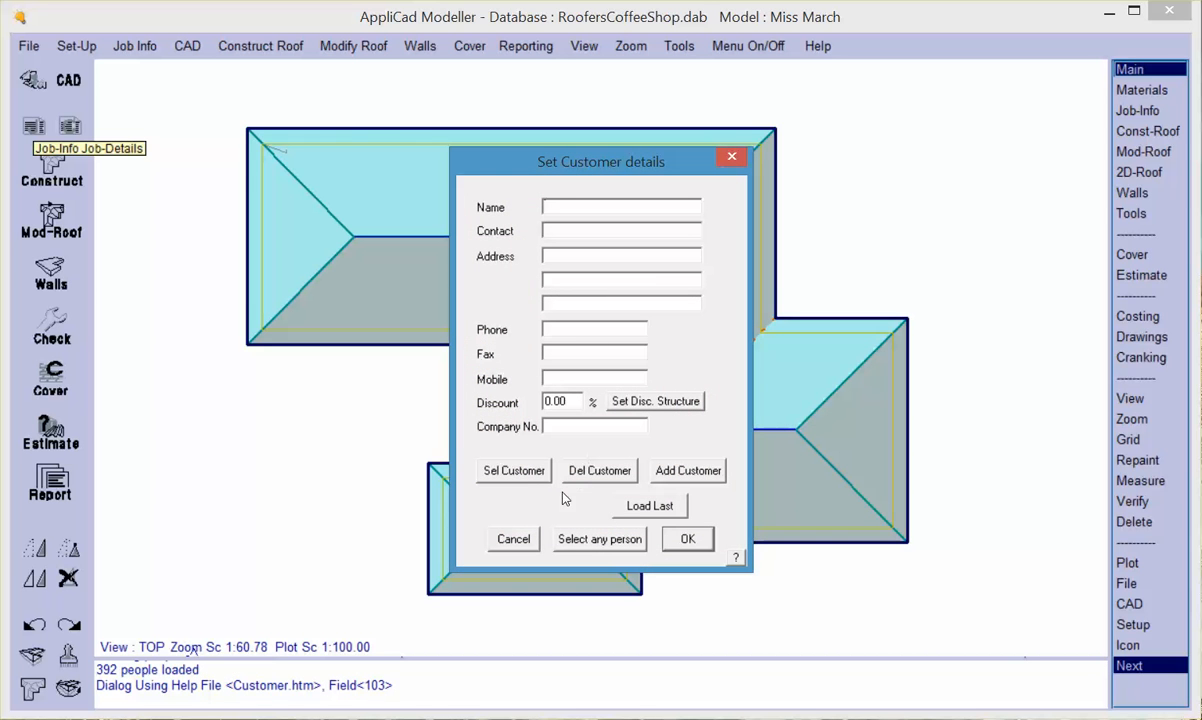
pyautogui.click(514, 470)
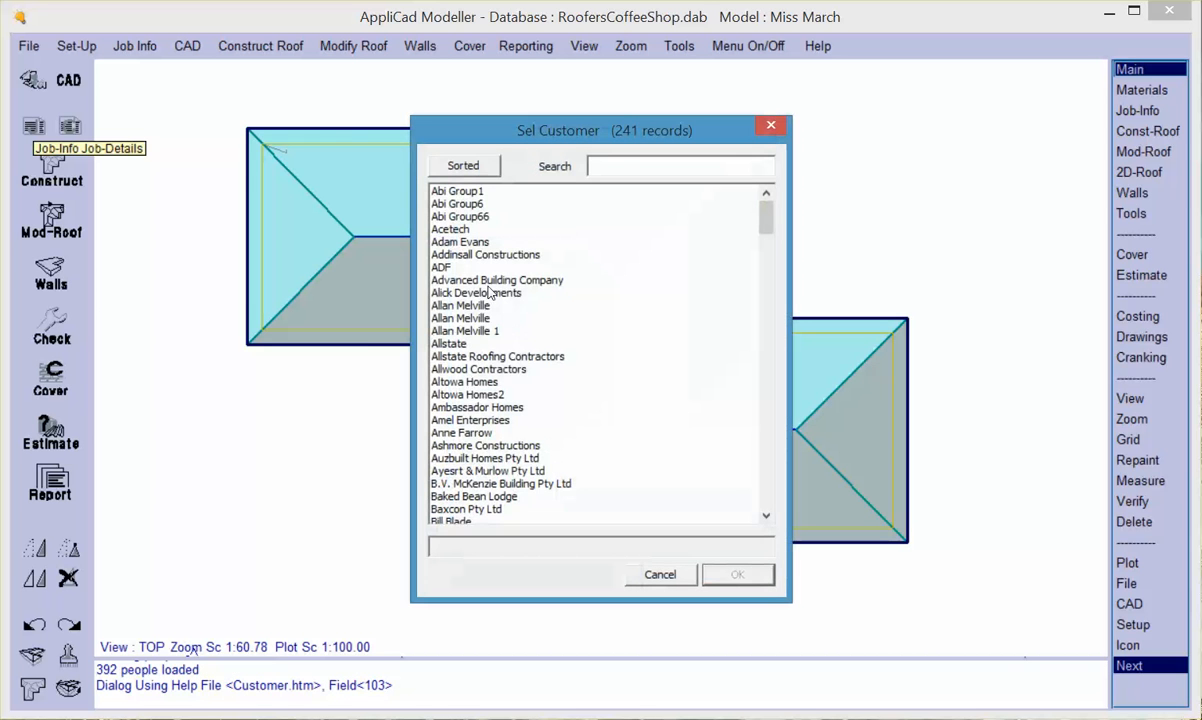
pyautogui.click(446, 330)
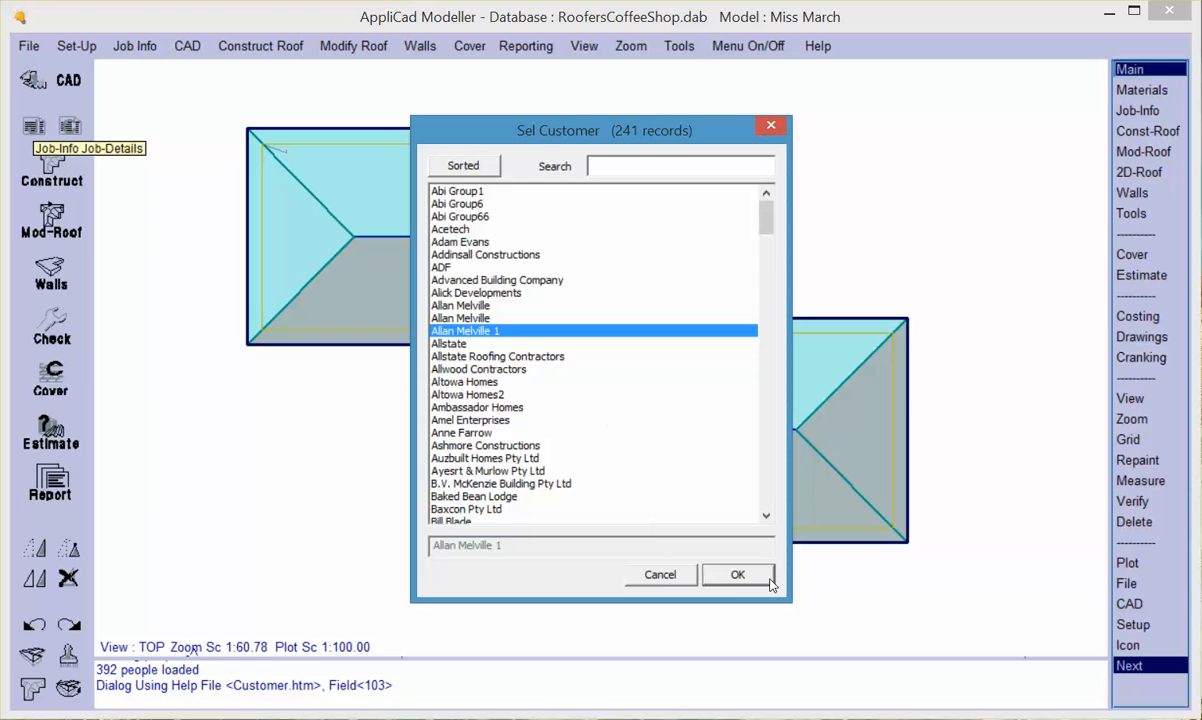
pyautogui.click(737, 574)
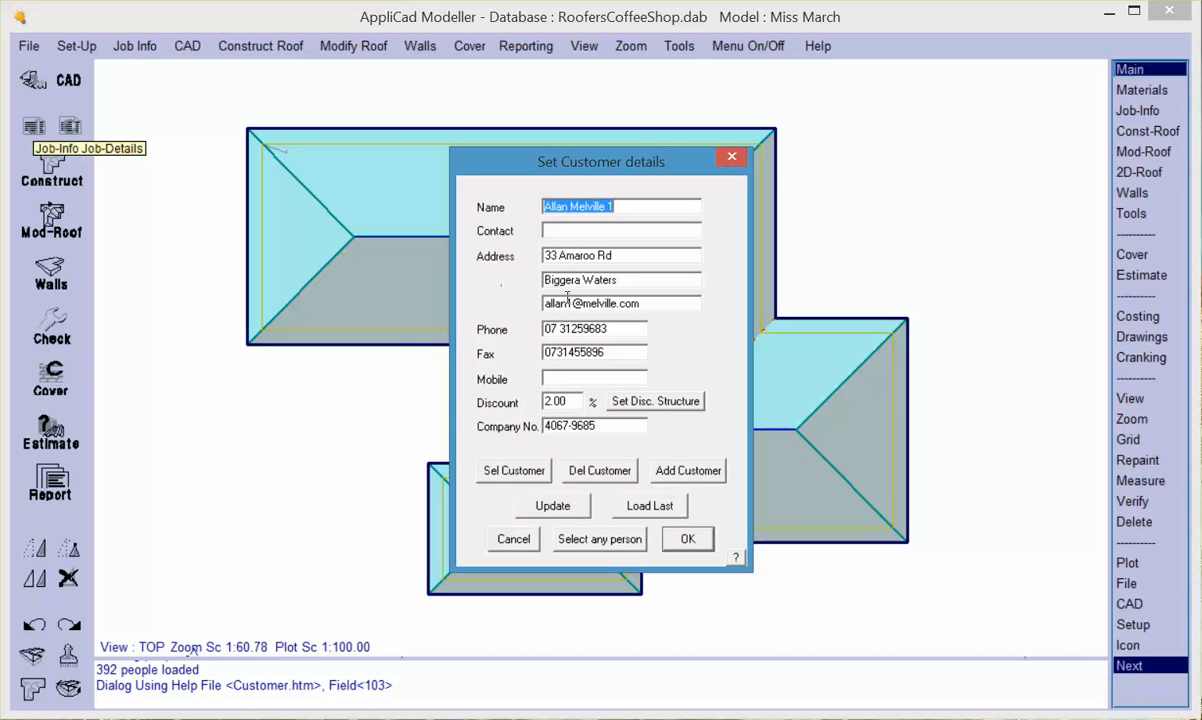
pyautogui.doubleClick(548, 401)
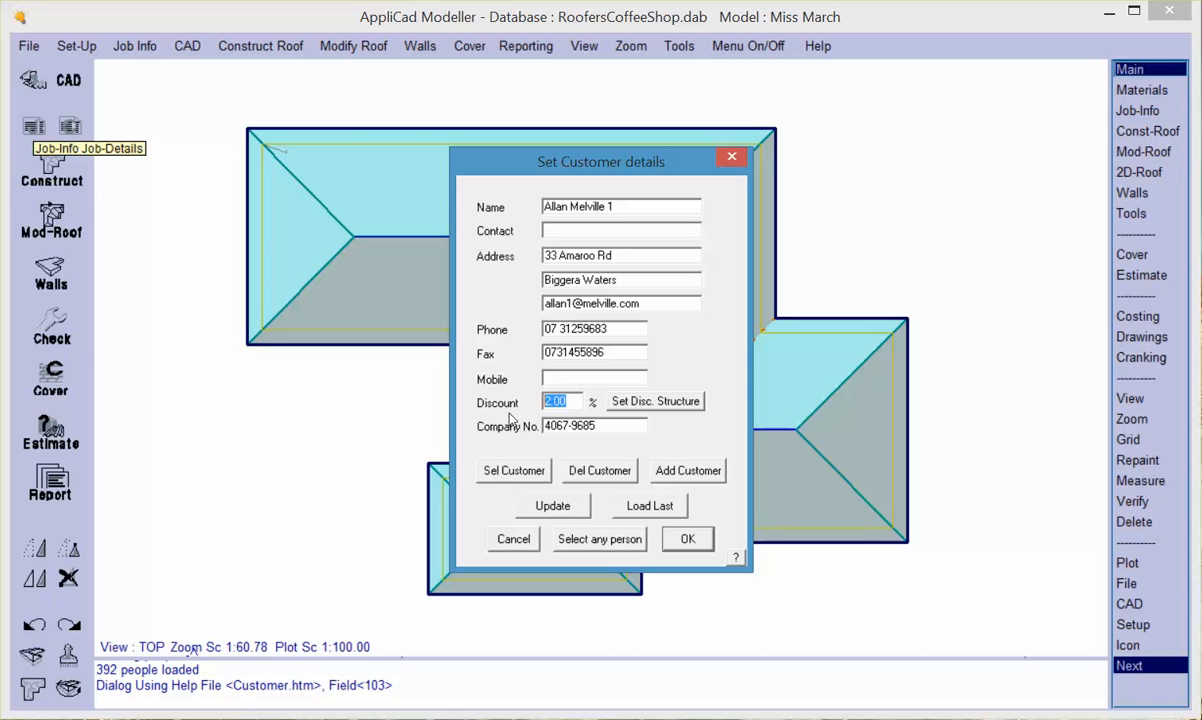
pyautogui.click(650, 410)
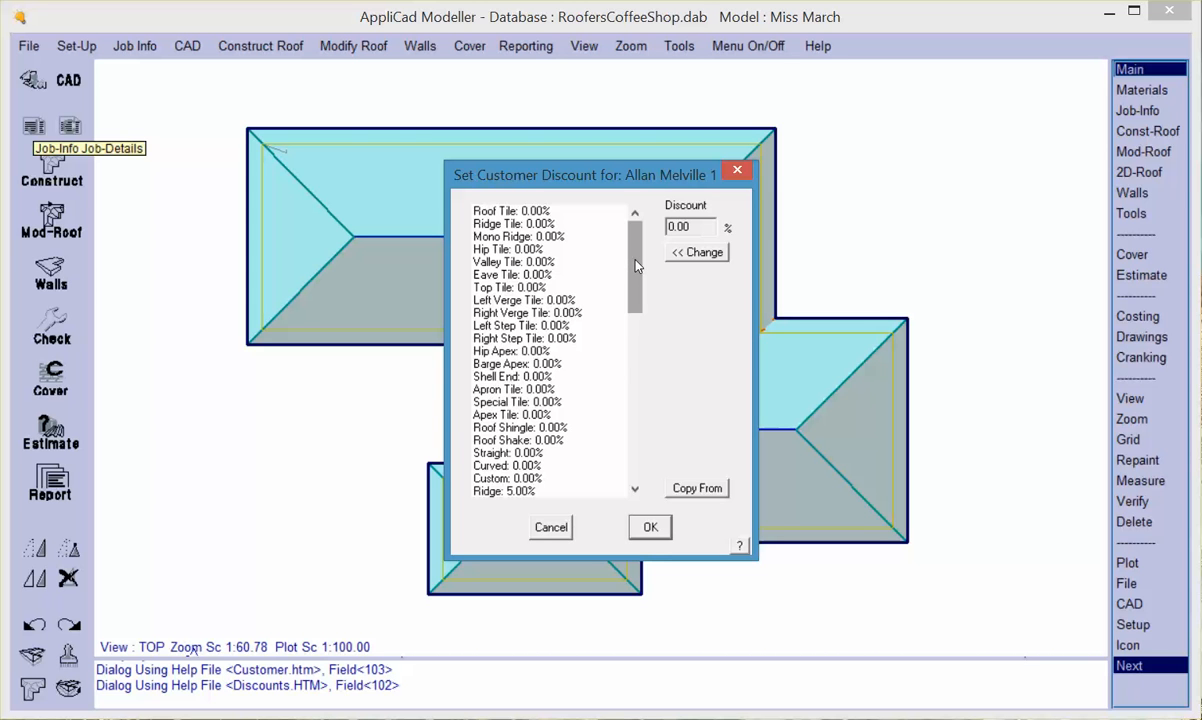
pyautogui.moveTo(636, 265); pyautogui.dragTo(656, 220)
pyautogui.click(650, 529)
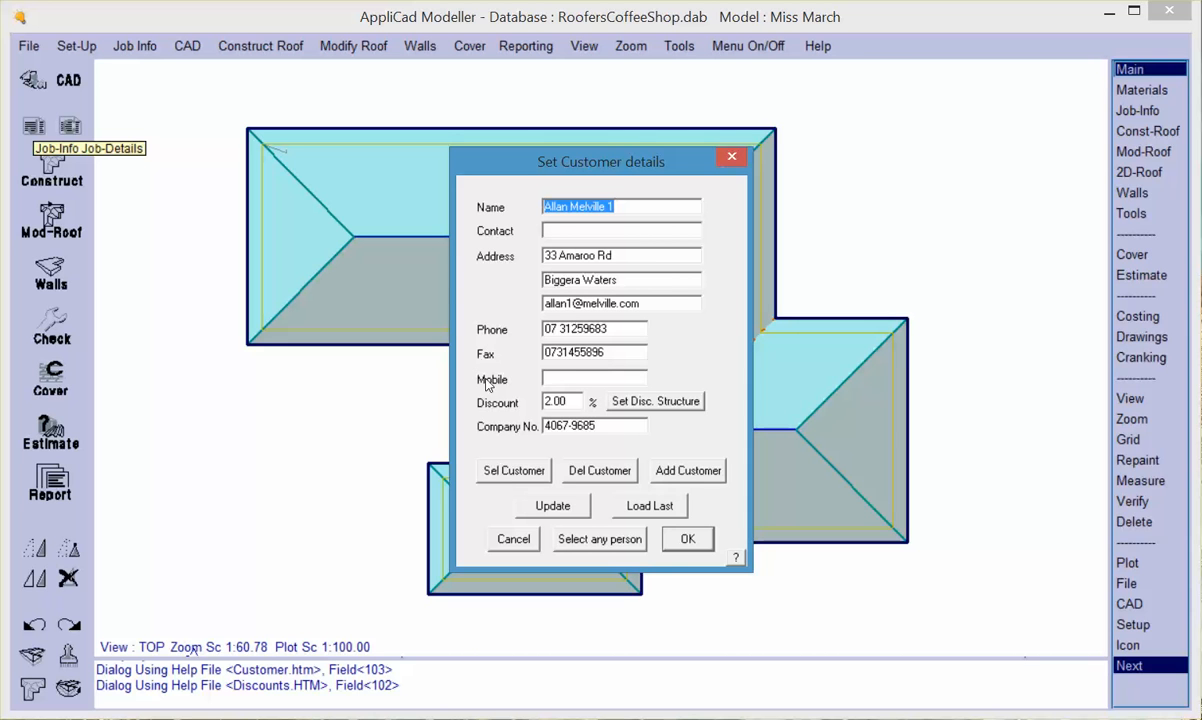
# Step: Confirm the customer, then pick an installer from the 23 saved installers and confirm it
pyautogui.click(688, 541)
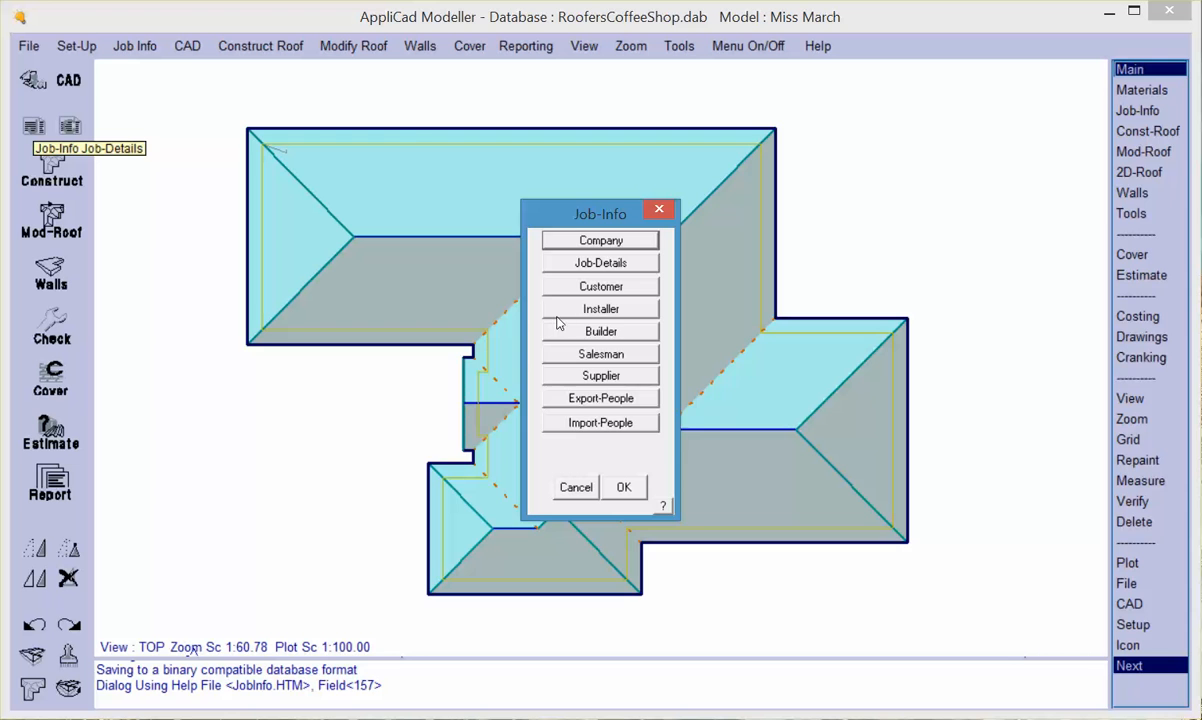
pyautogui.click(563, 310)
pyautogui.click(514, 450)
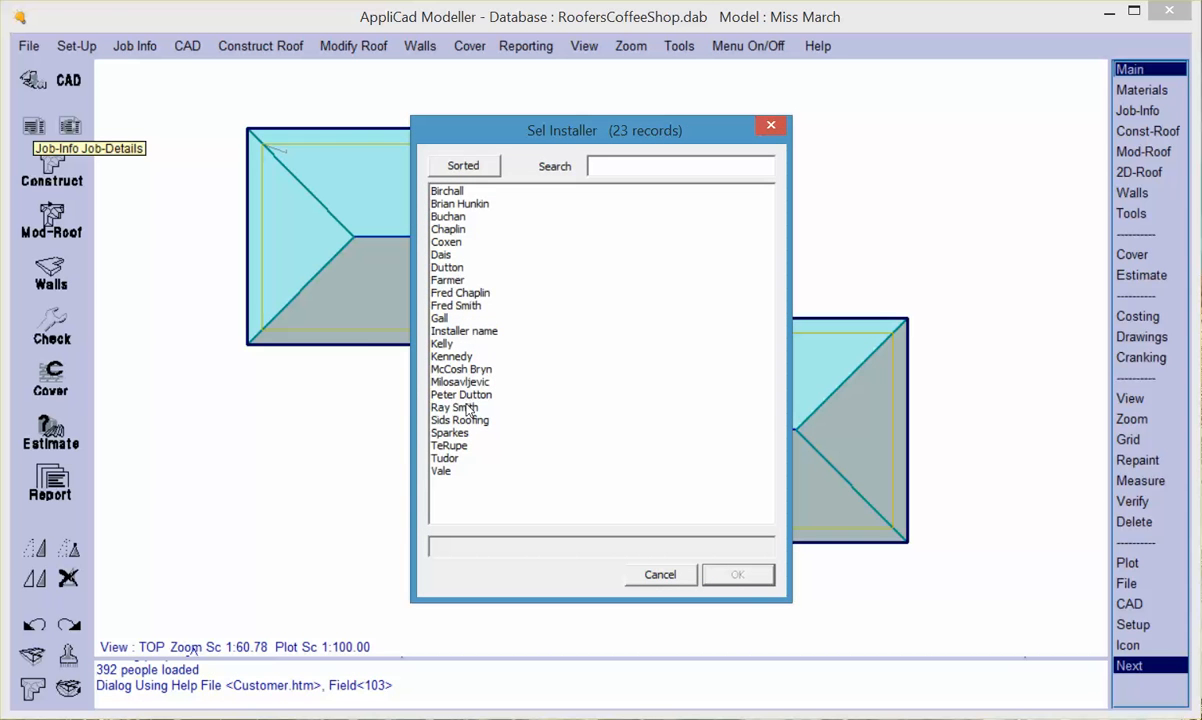
pyautogui.click(466, 406)
pyautogui.click(732, 572)
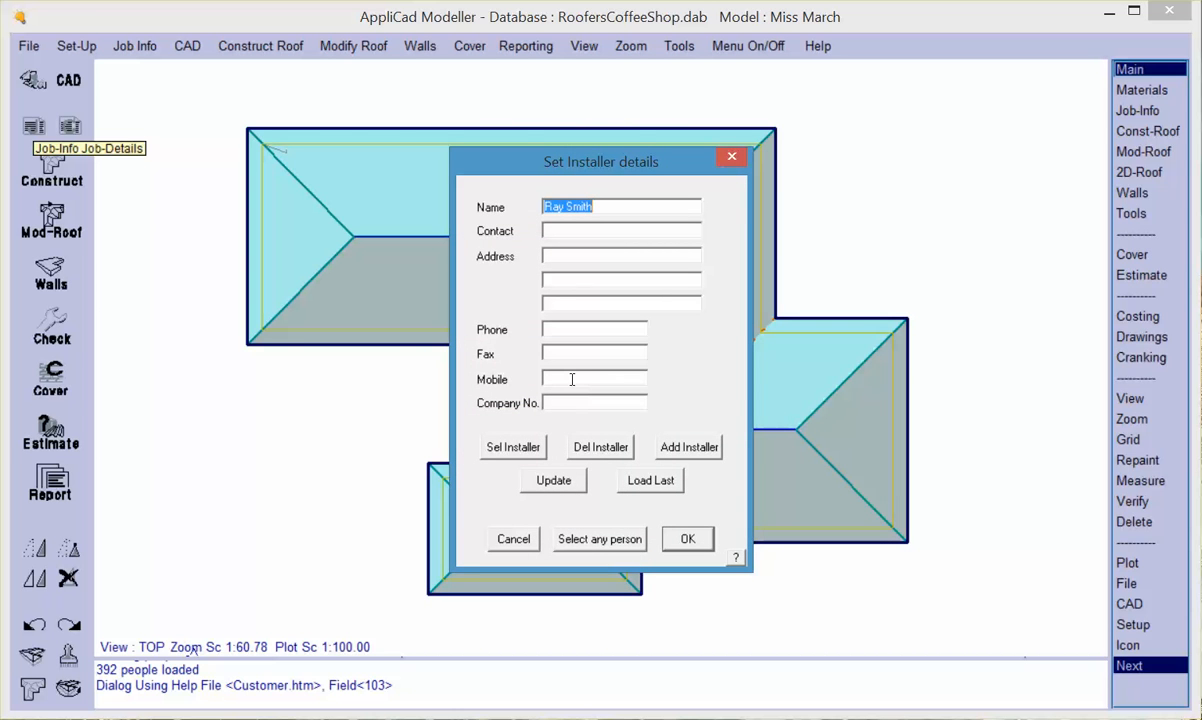
pyautogui.click(688, 540)
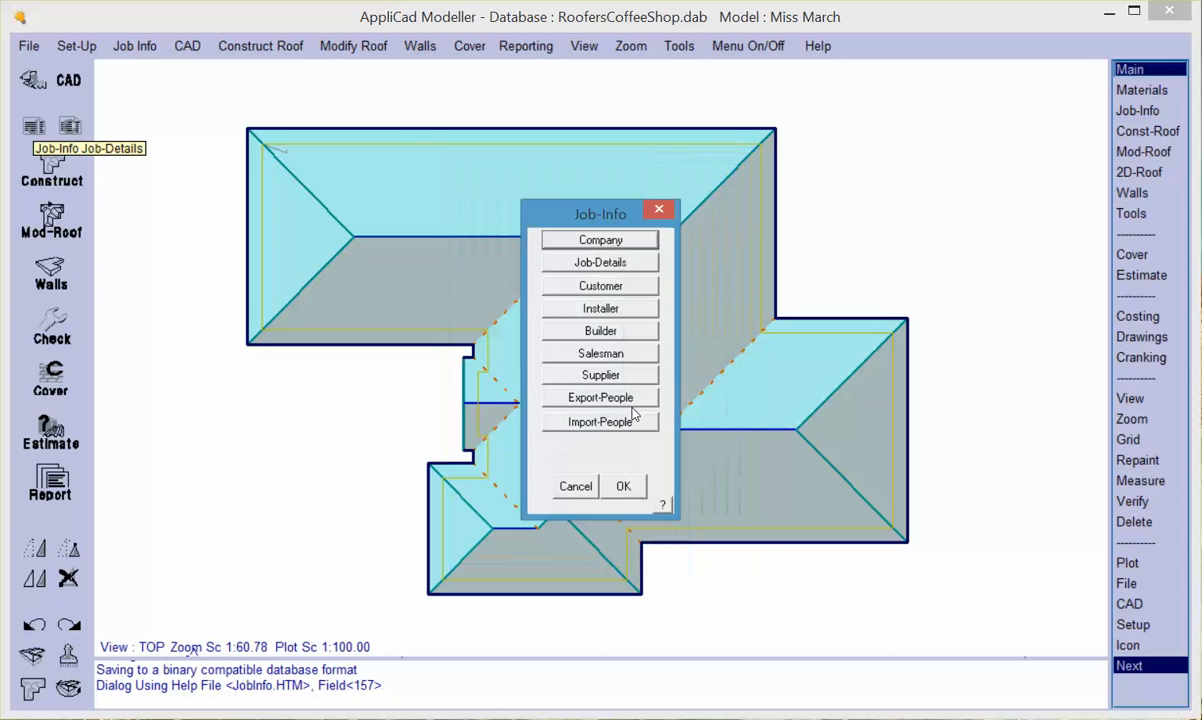
# Step: Select 'Salesman name' from the saved salesmen list and confirm the salesman details
pyautogui.click(619, 353)
pyautogui.click(521, 443)
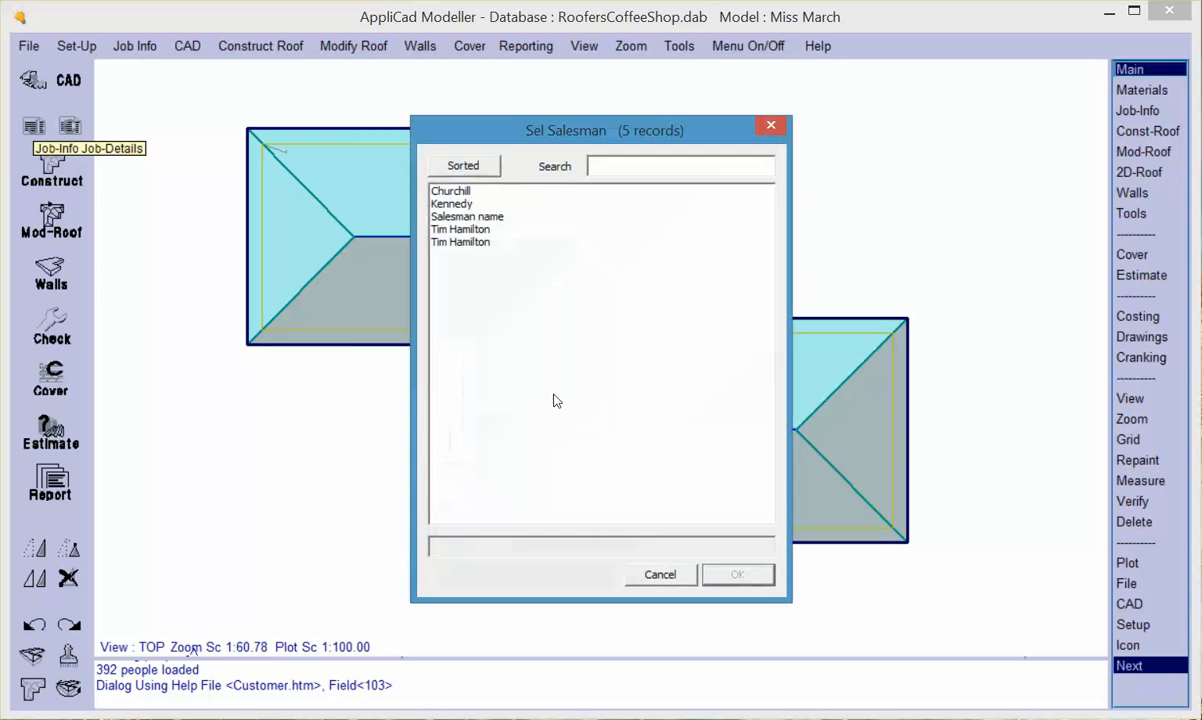
pyautogui.click(465, 216)
pyautogui.click(737, 574)
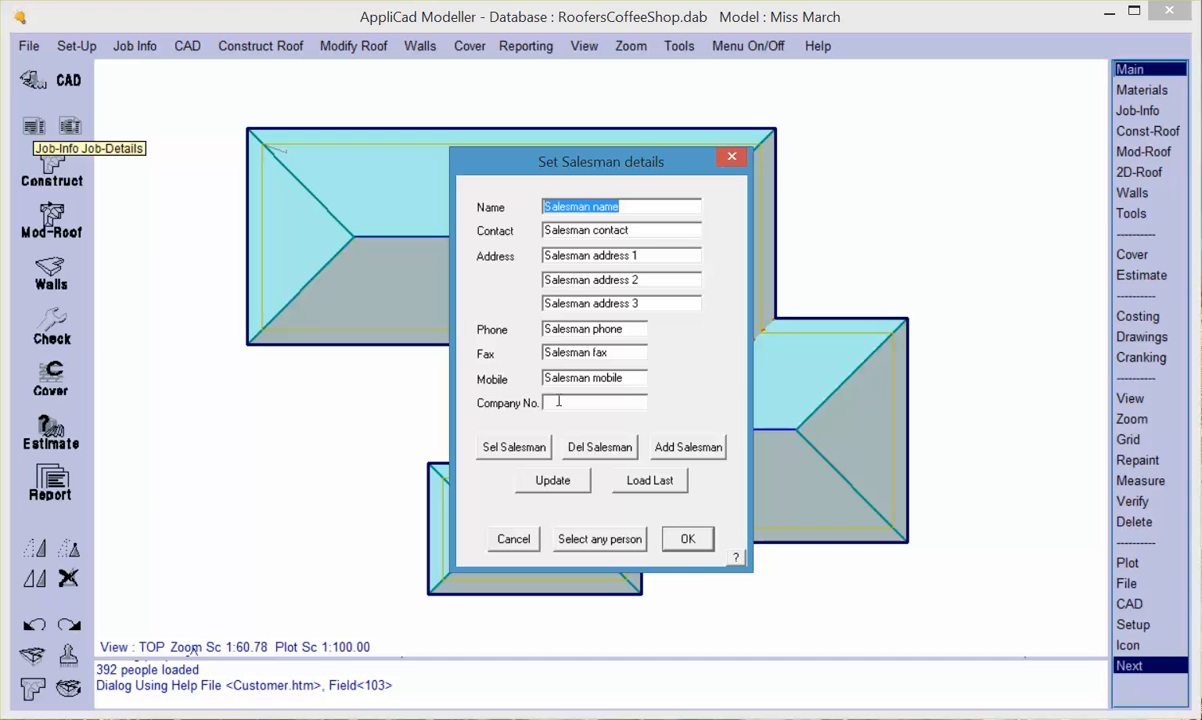
pyautogui.click(688, 540)
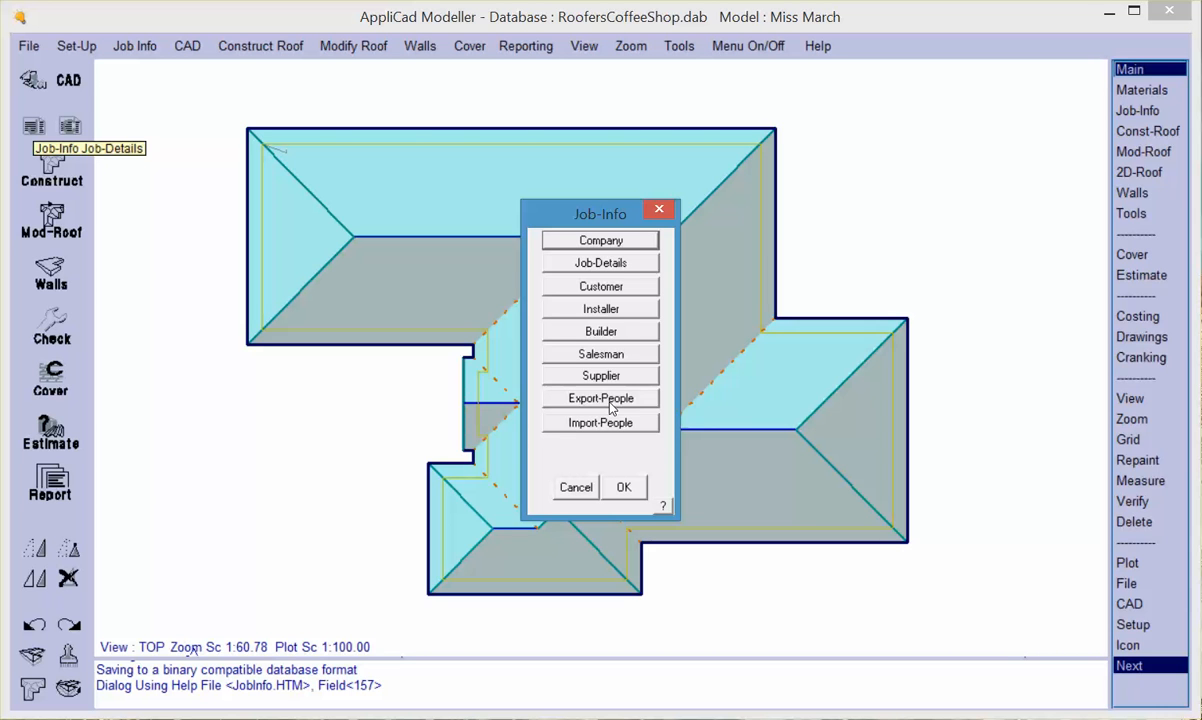
# Step: Review the AppliCad Roofing Inc company details with the dialog moved aside, and accept them
pyautogui.click(598, 240)
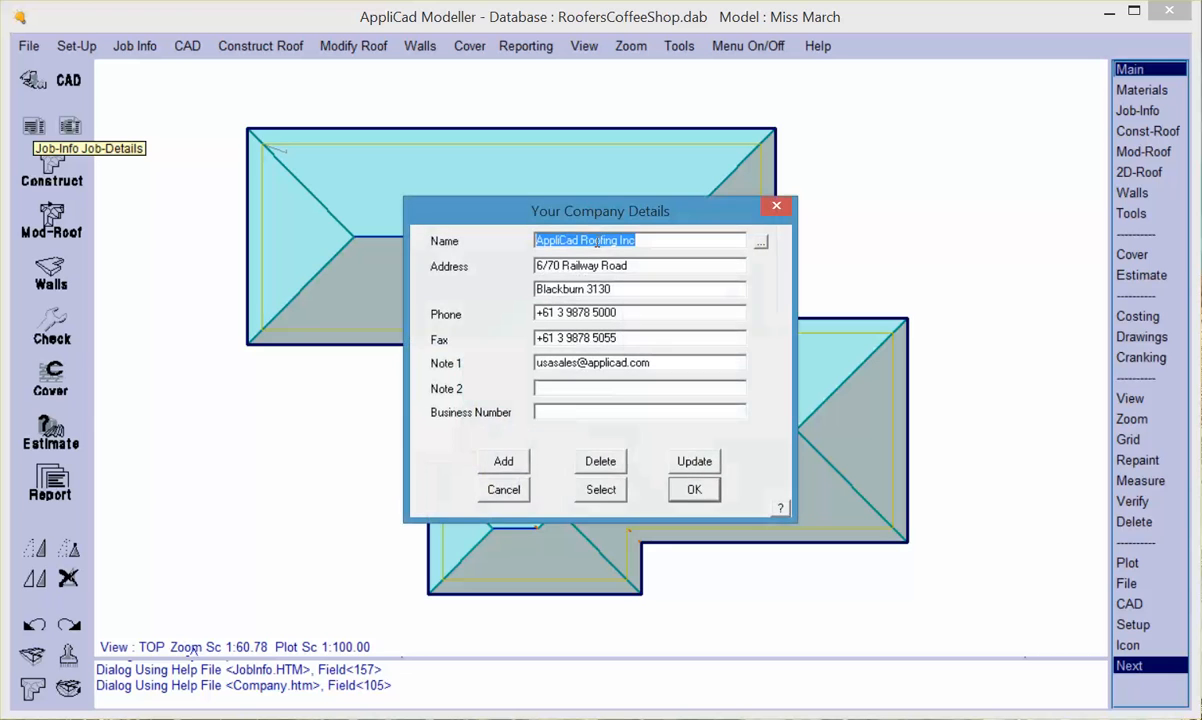
pyautogui.moveTo(707, 205); pyautogui.dragTo(479, 101)
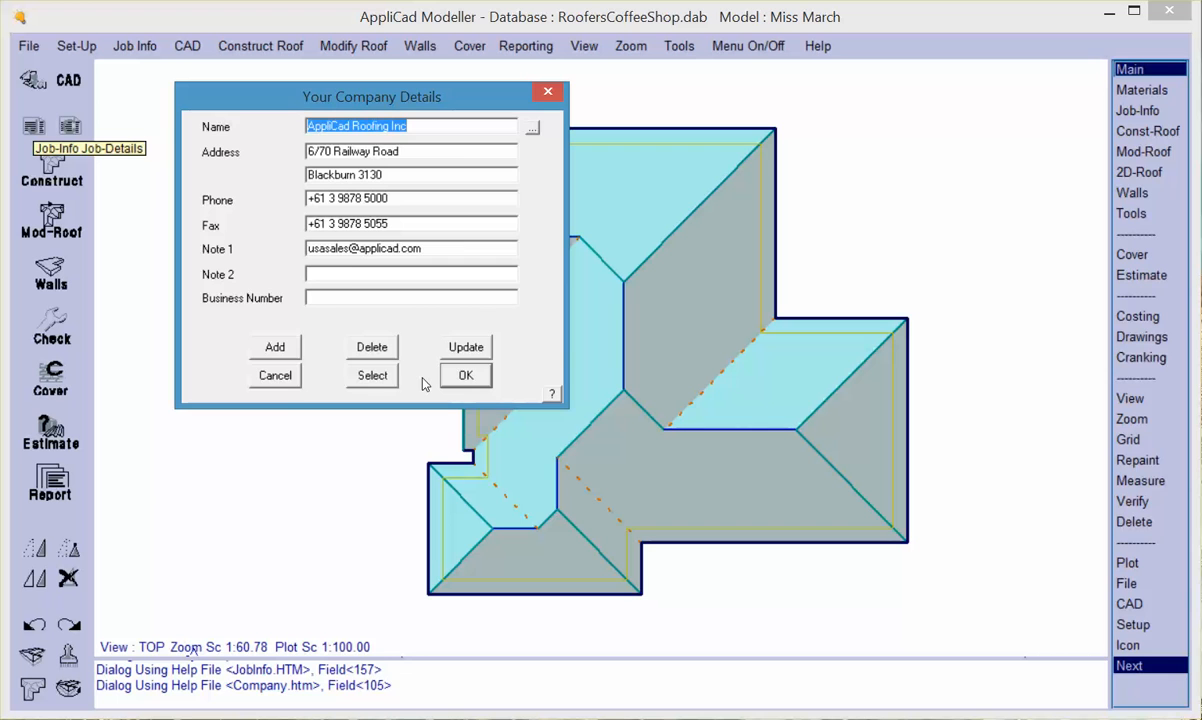
pyautogui.click(463, 377)
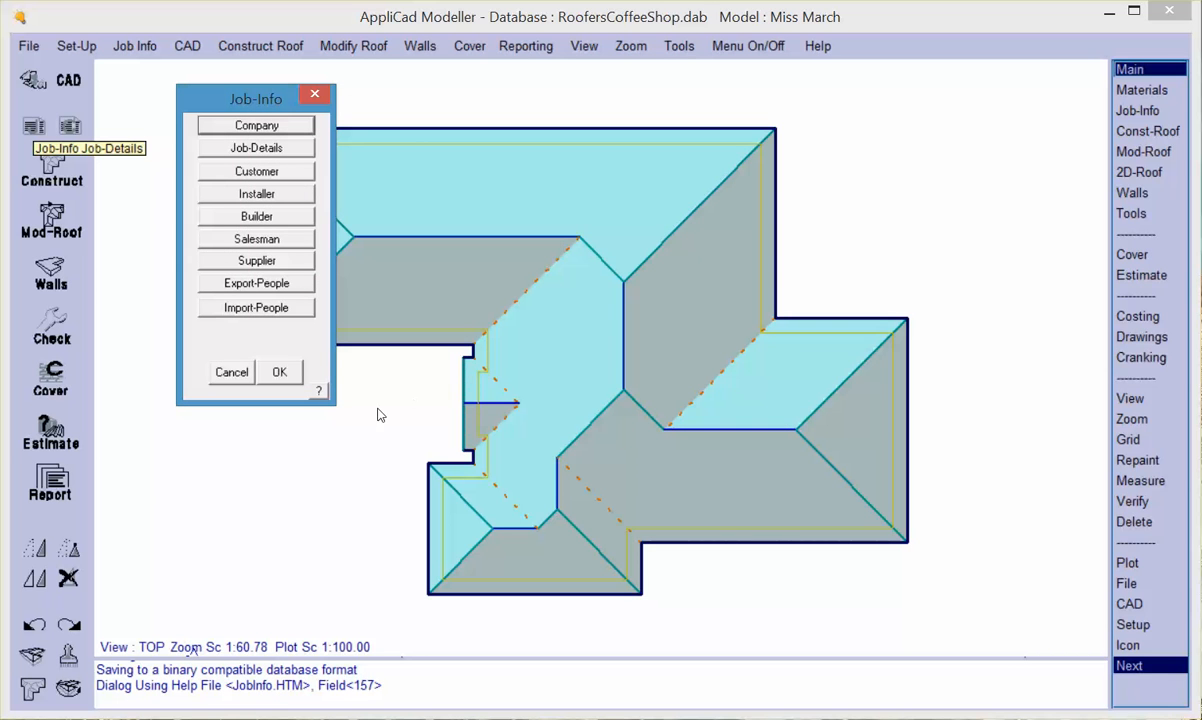